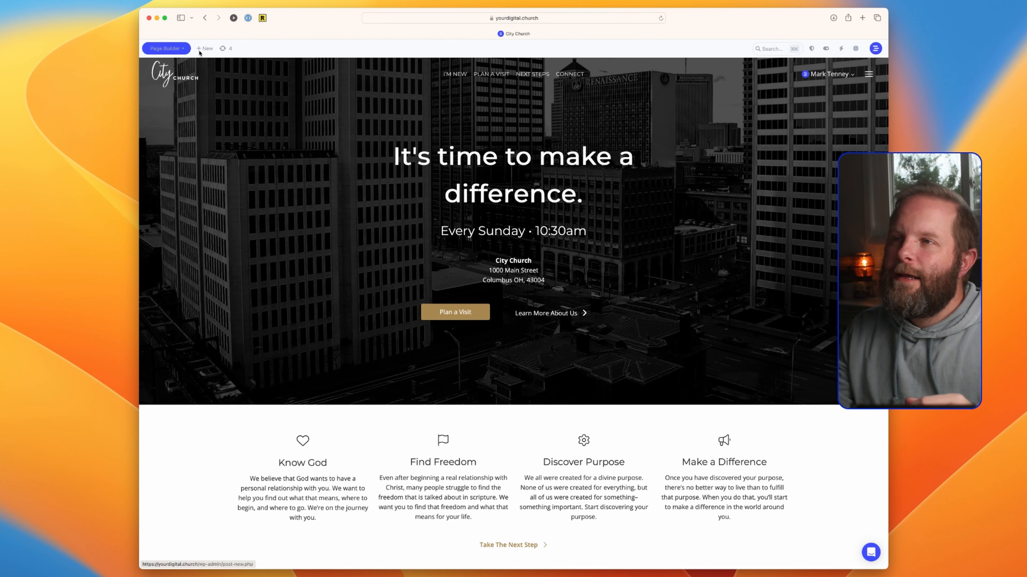
- Create a new event and title it "Event Title"
mouse_move(204, 48)
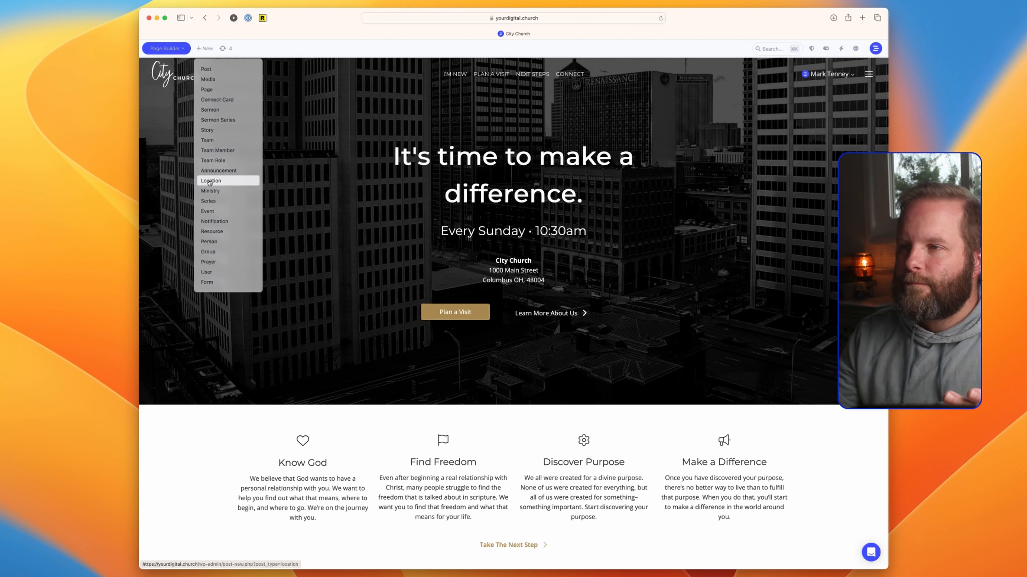
left_click(209, 213)
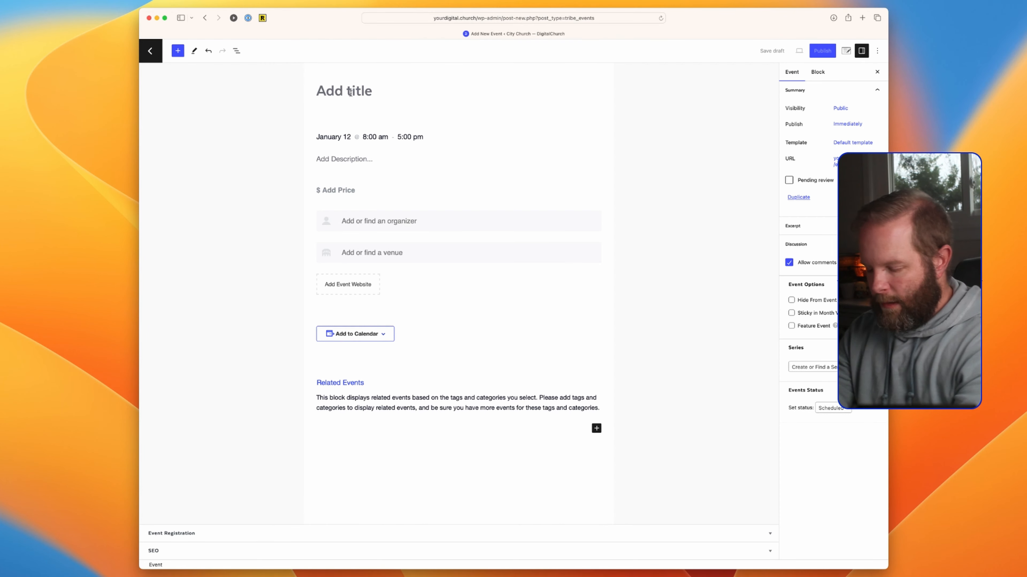
left_click(350, 93)
type("Event Title")
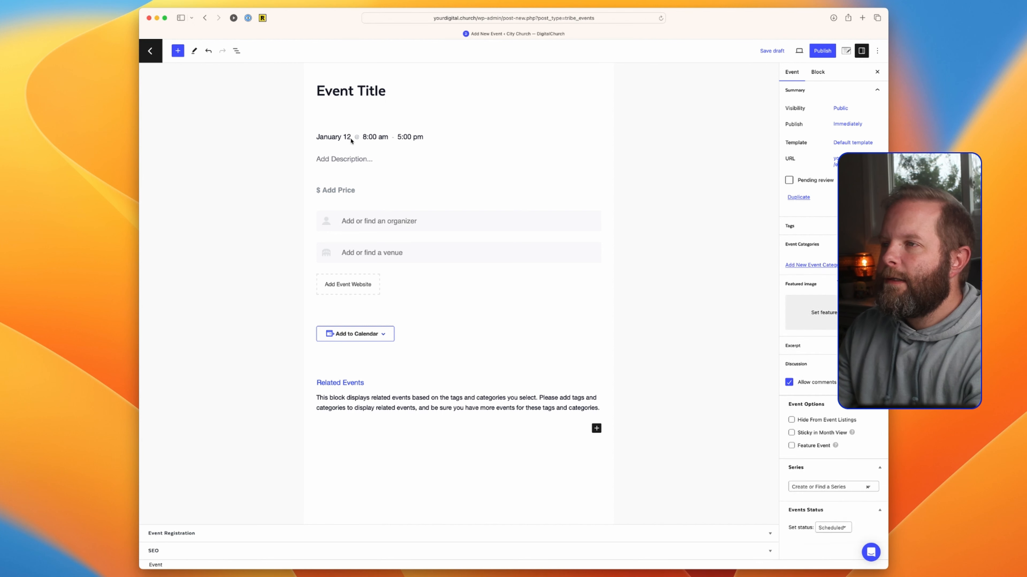
- Turn on the multi-day option for the January 12 event, set its time to All Day, and turn multi-day back off
left_click(370, 138)
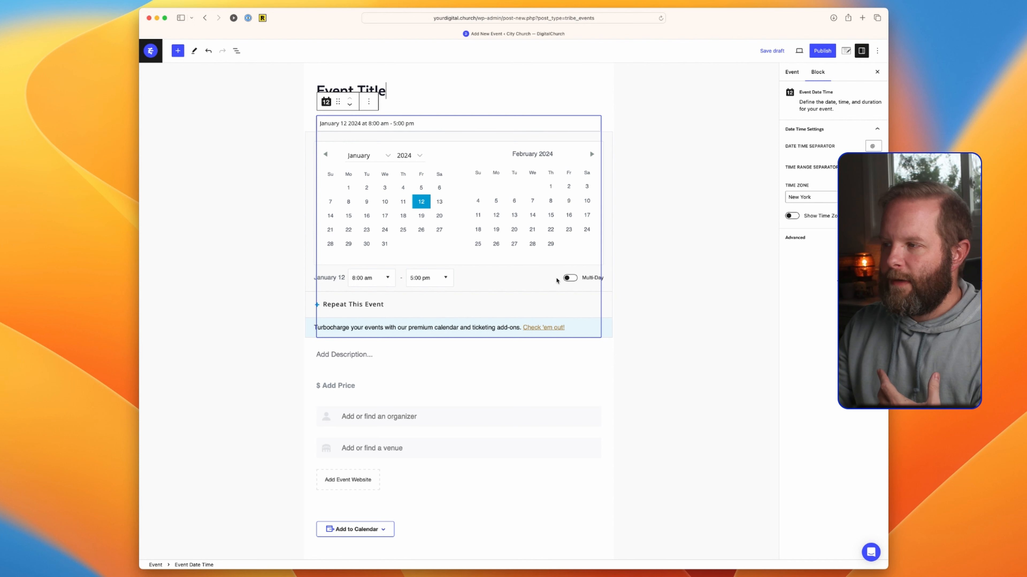
left_click(570, 278)
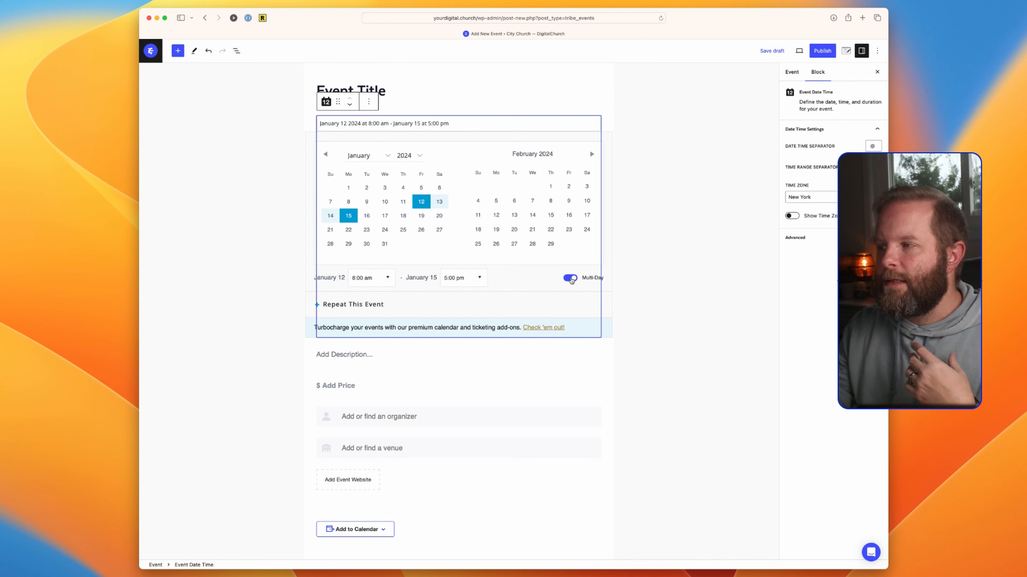
left_click(387, 279)
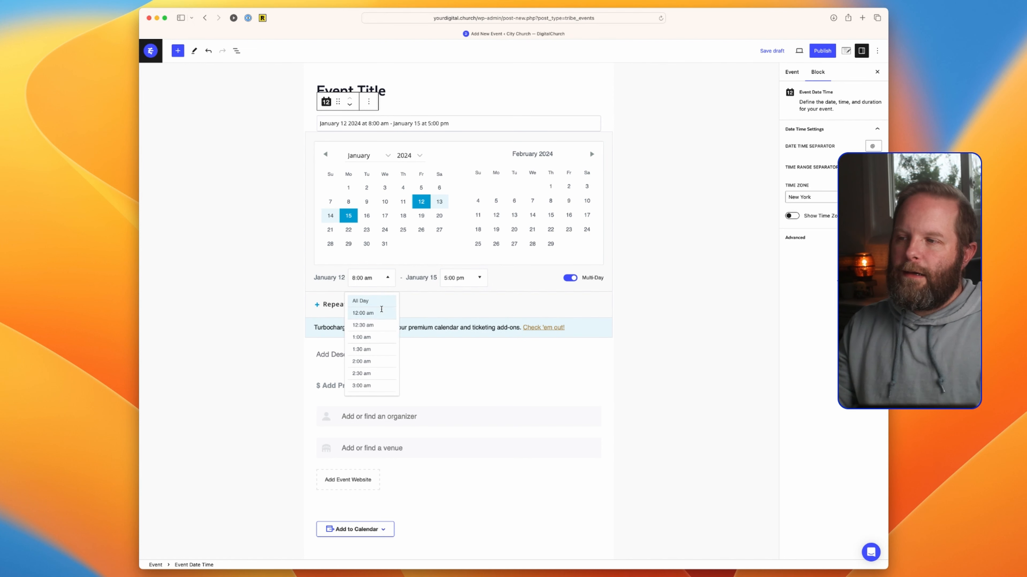
left_click(368, 301)
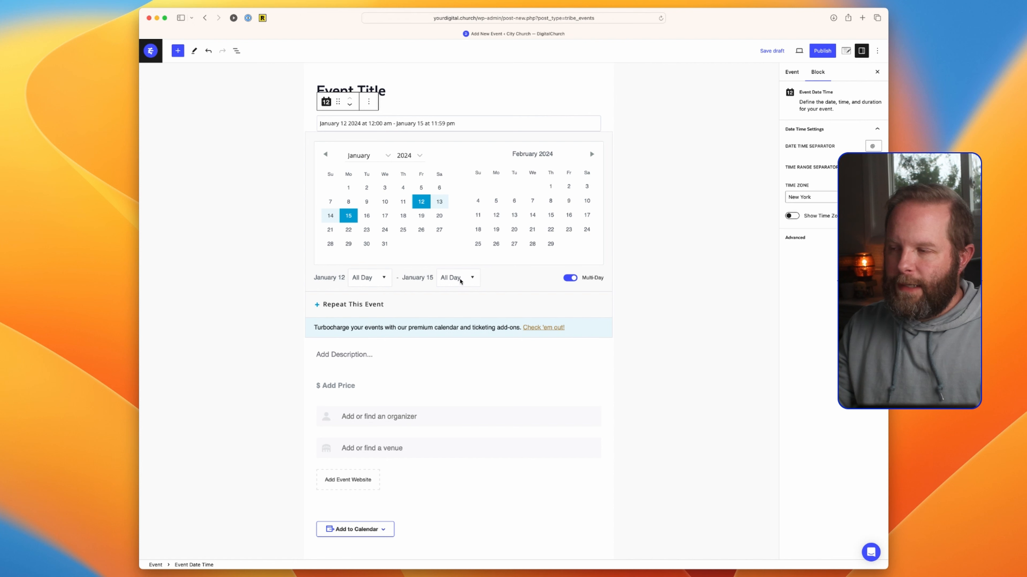
left_click(568, 279)
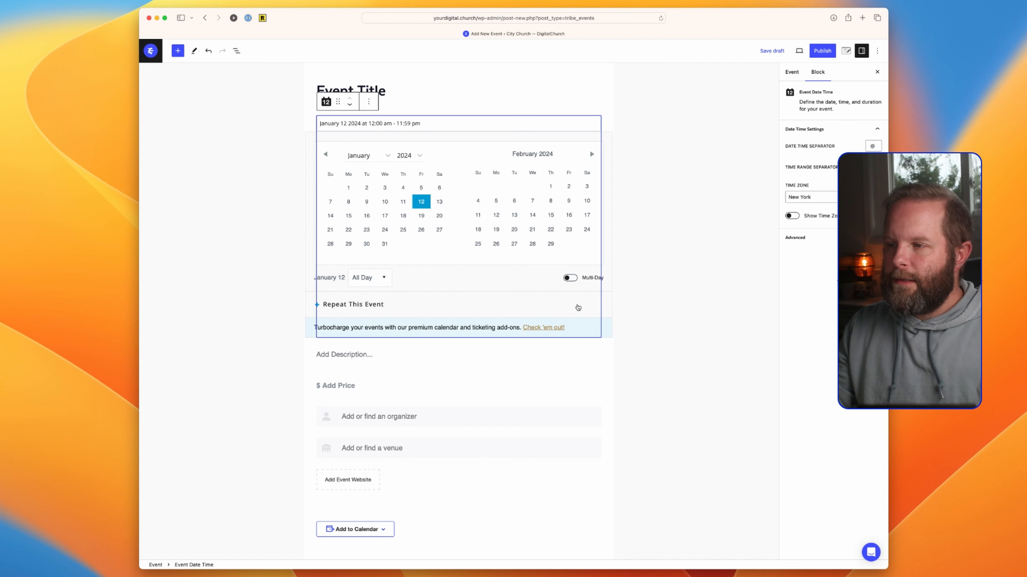
- Make the event repeat weekly, ending after 12 events
left_click(354, 306)
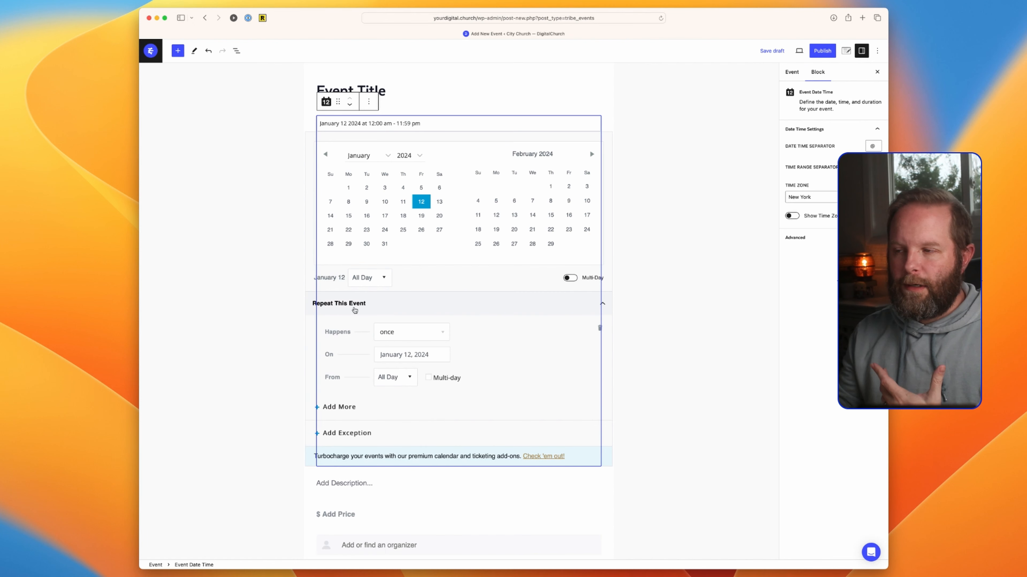
left_click(401, 334)
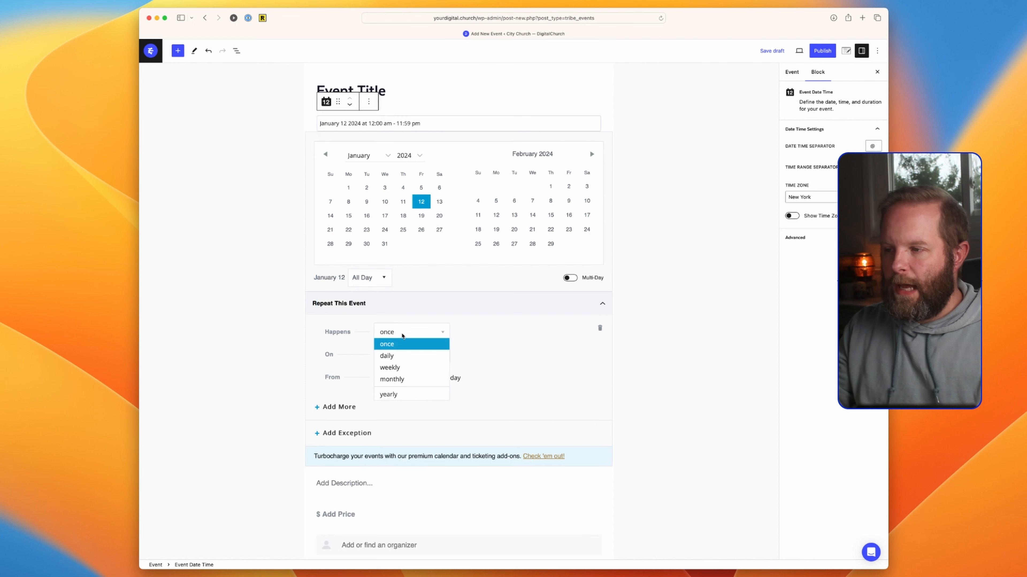
left_click(400, 368)
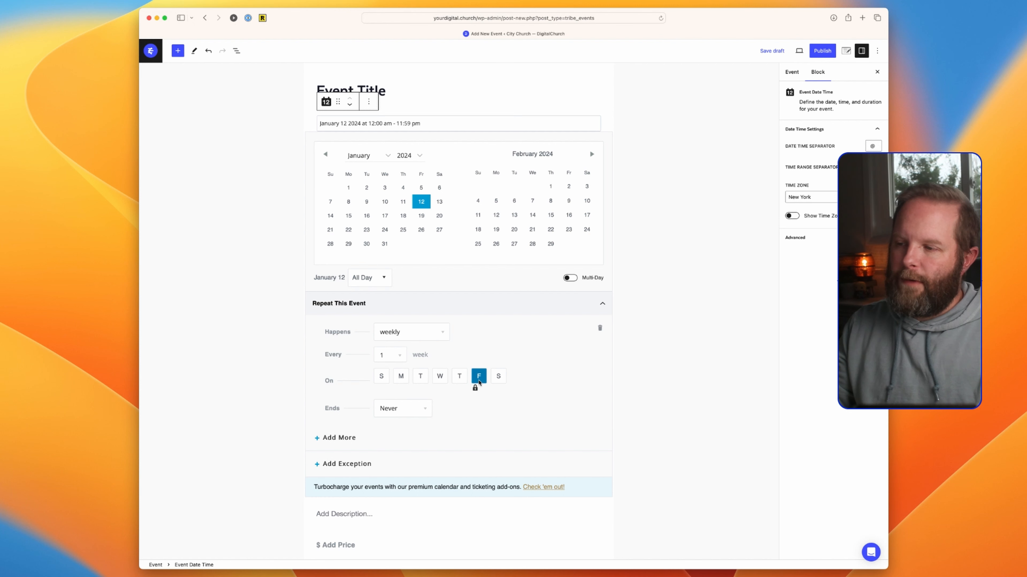
left_click(406, 407)
left_click(388, 432)
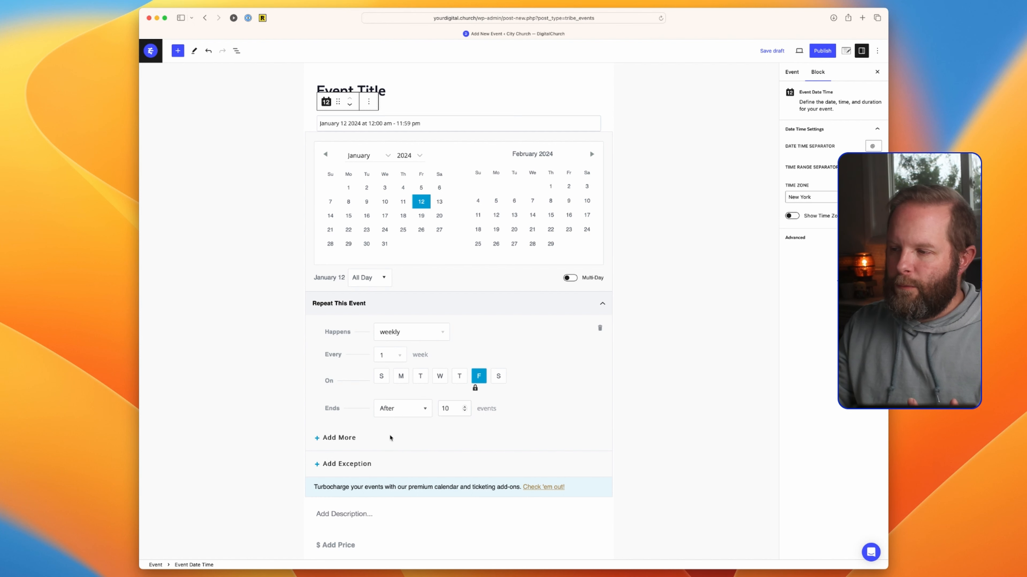
left_click_drag(447, 411, 439, 406)
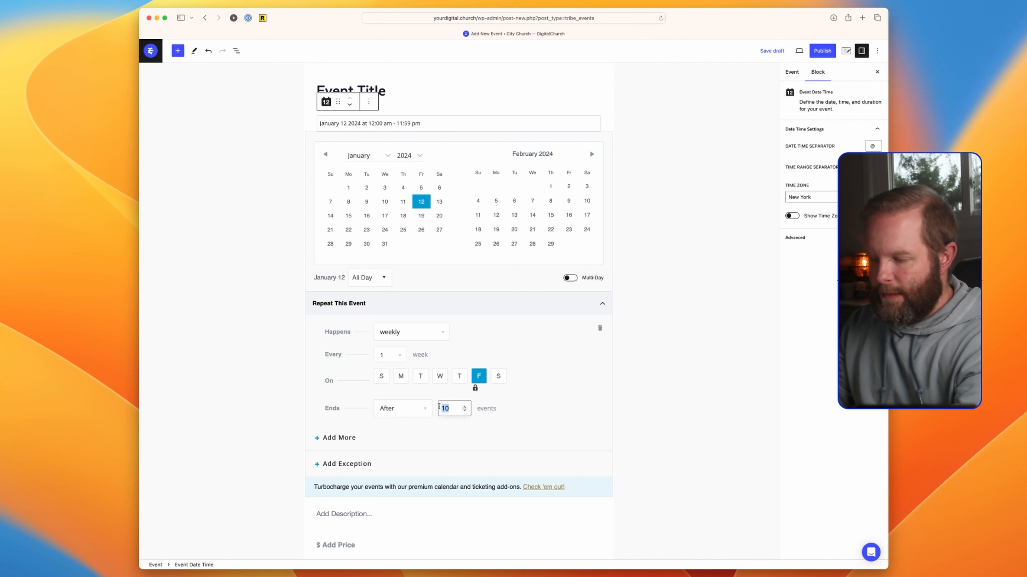
type("12")
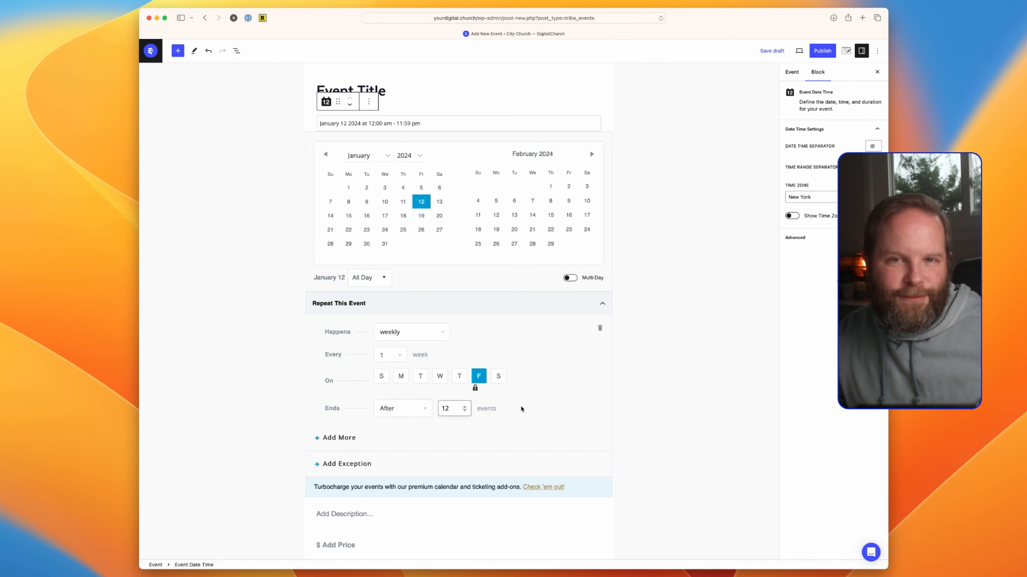
left_click(530, 426)
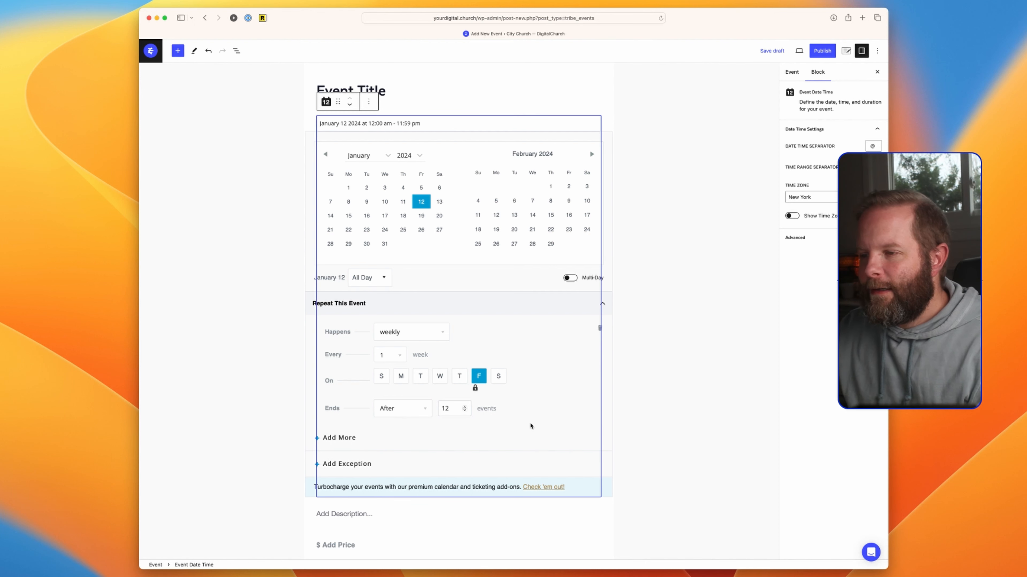
- Add a second recurrence rule below the event's weekly one
left_click(331, 439)
scroll(330, 445, "down", 3)
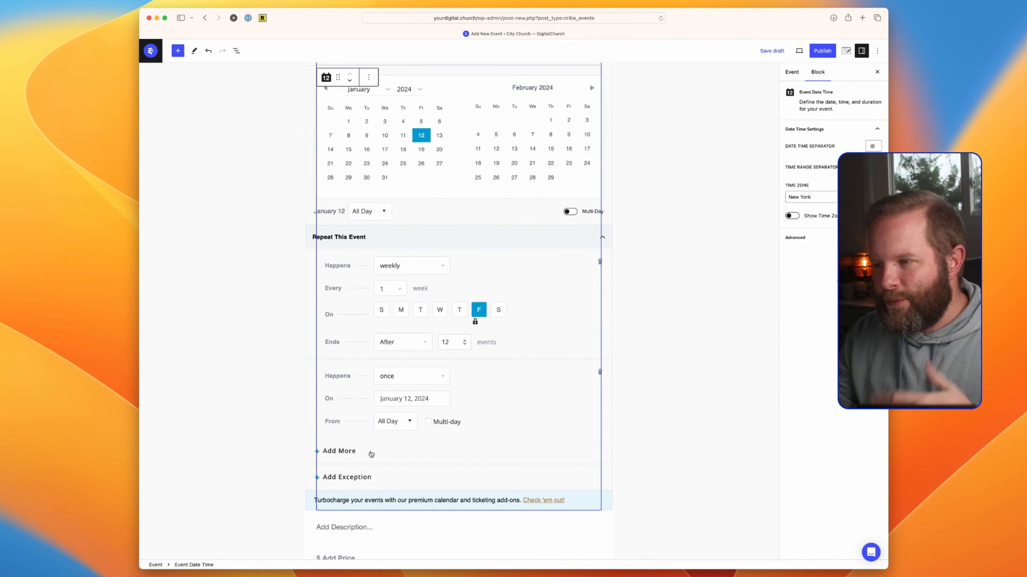
scroll(371, 454, "down", 3)
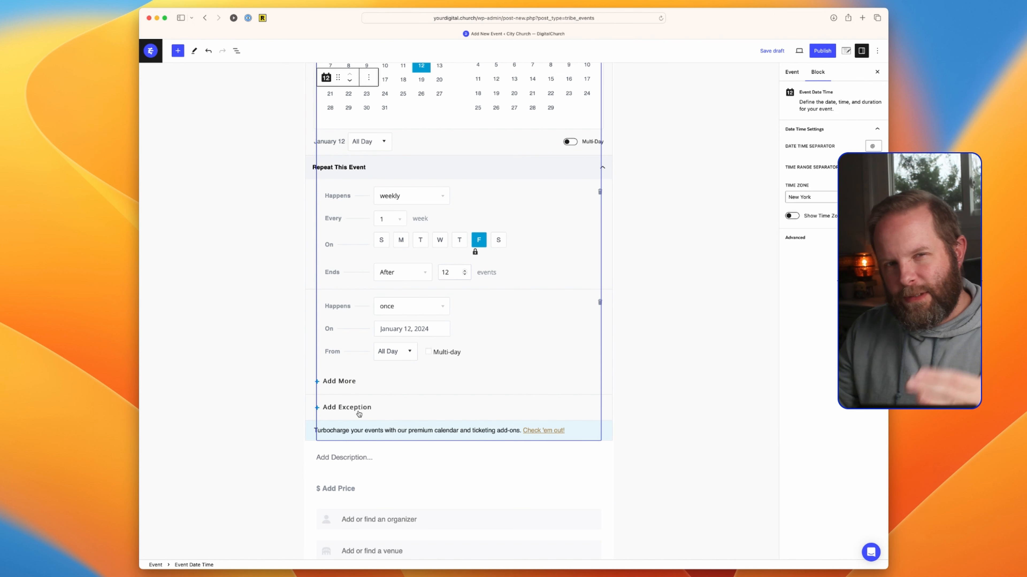
scroll(358, 413, "down", 1)
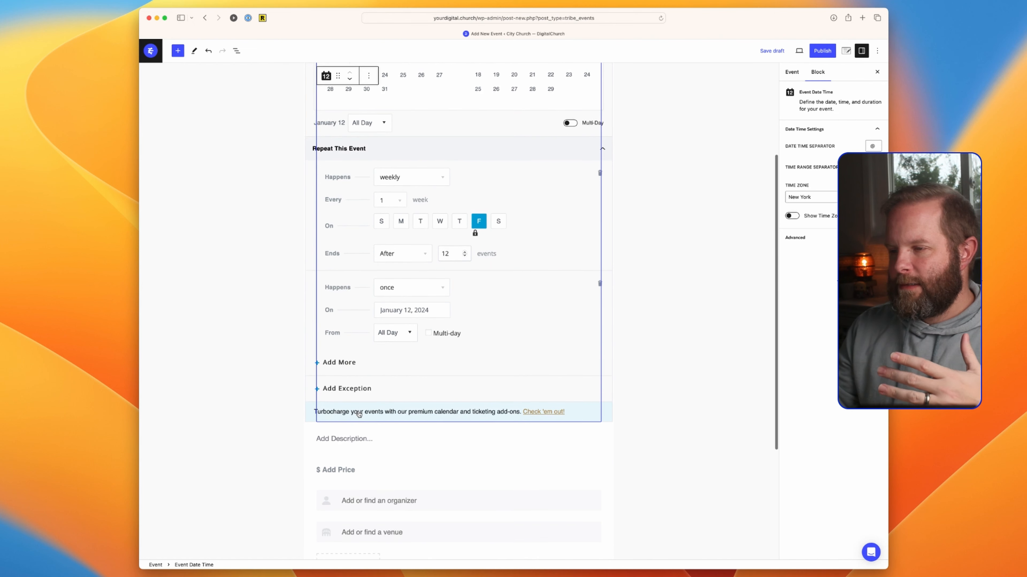
- Fill the event description with a placeholder paragraph starting "Cupidatat est irure nostrud consequat non laborum"
scroll(354, 407, "down", 2)
left_click(349, 399)
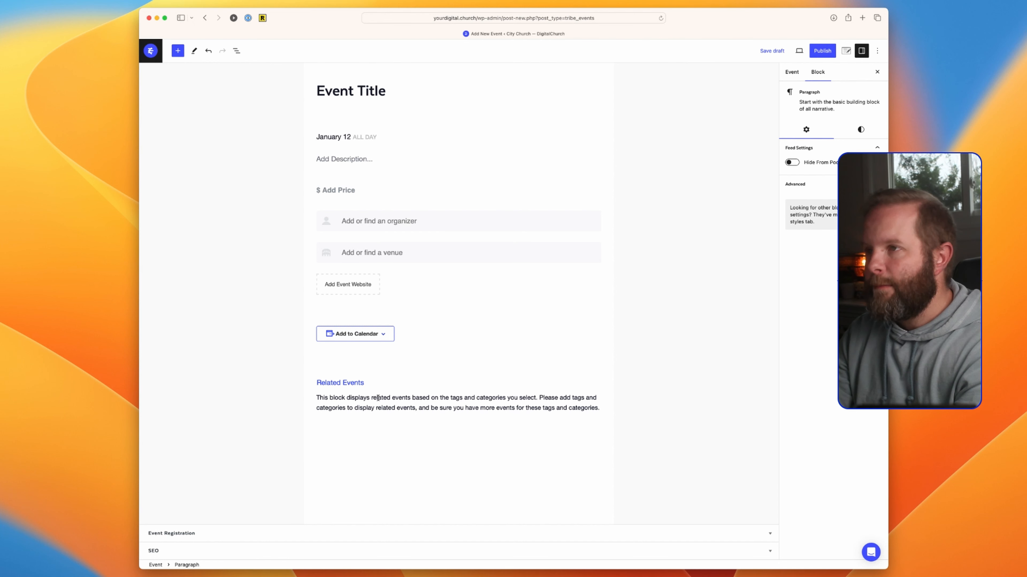
type("Cupidatat est irure nostrud consequat non laborum veniam occaecat amet mollit fugiat ipsum consectetur cillum tempor. Est laboris in et magna aute laborum nisi tempor do consequat fugiat aute voluptate consequat. Irure occaecat laboris esse in incididunt culpa veniam non enim voluptate est. Labore culpa ipsum duis aliqua tempor et duis voluptate nisi duis consequat anim dolore. Velit duis incididunt ullamco irure ipsum esse cupidatat enim ea enim sit ex ex ut. Do elit eiusmod commodo Lorem non fugiat tempor adipisicing nisi proident ad elit. Consectetur nulla magna sint ad. Sit est aliquip non laborum pariatur id sint exercitation adipisicing.")
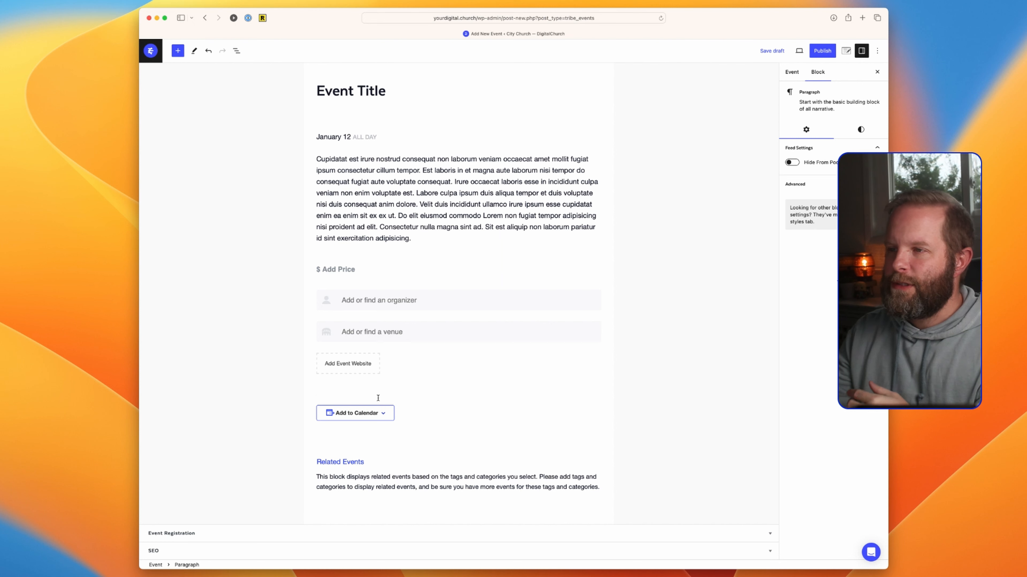
- Set the event's price to 100
left_click(336, 268)
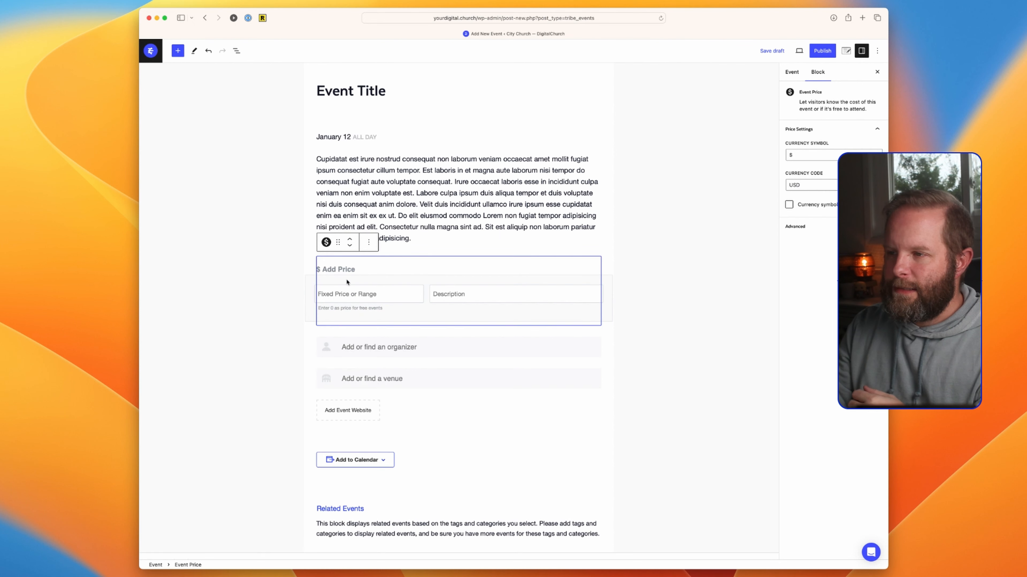
left_click(368, 300)
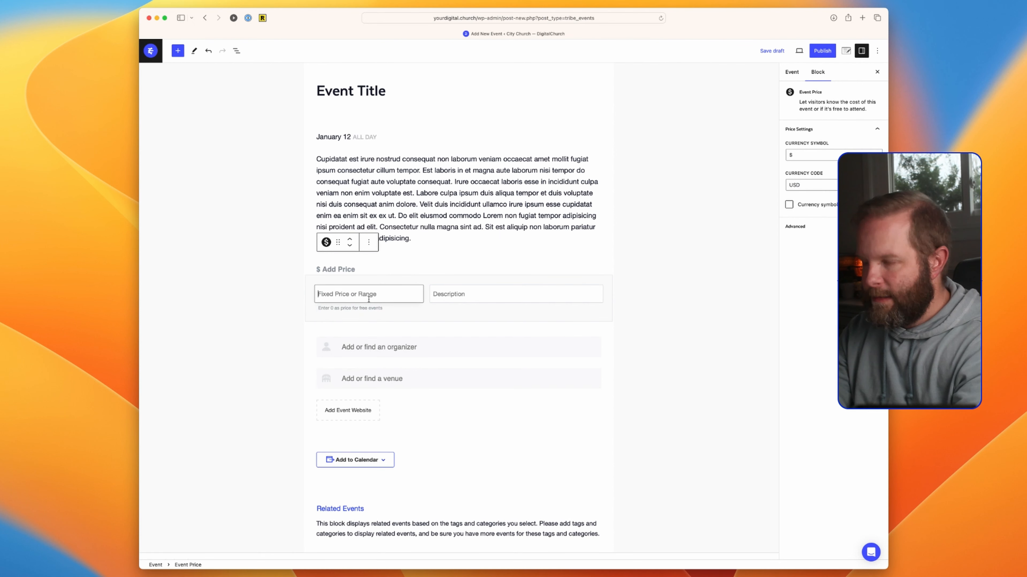
type("100")
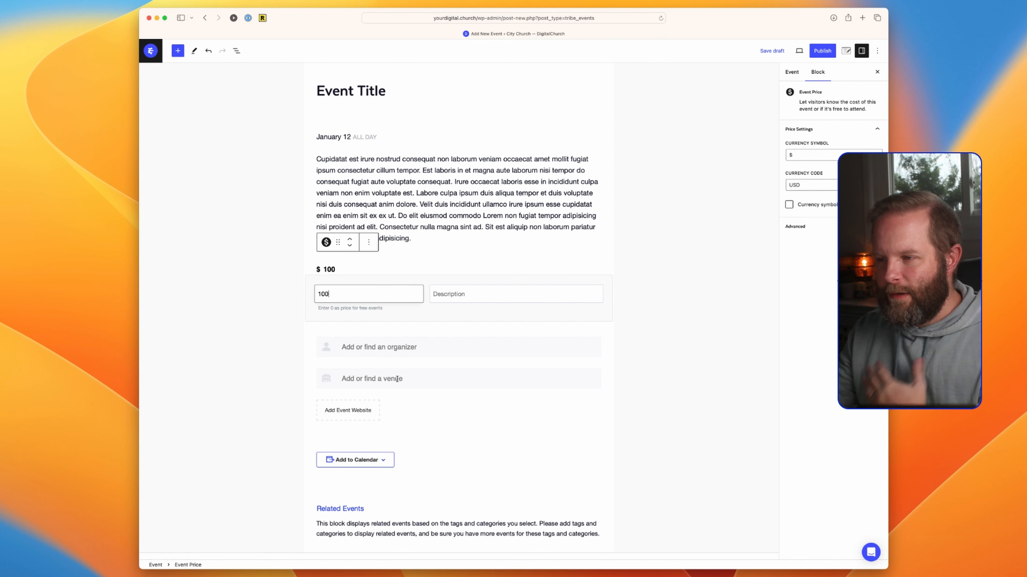
- Add an event website button labelled "Register Now" and select its website URL field
left_click(354, 412)
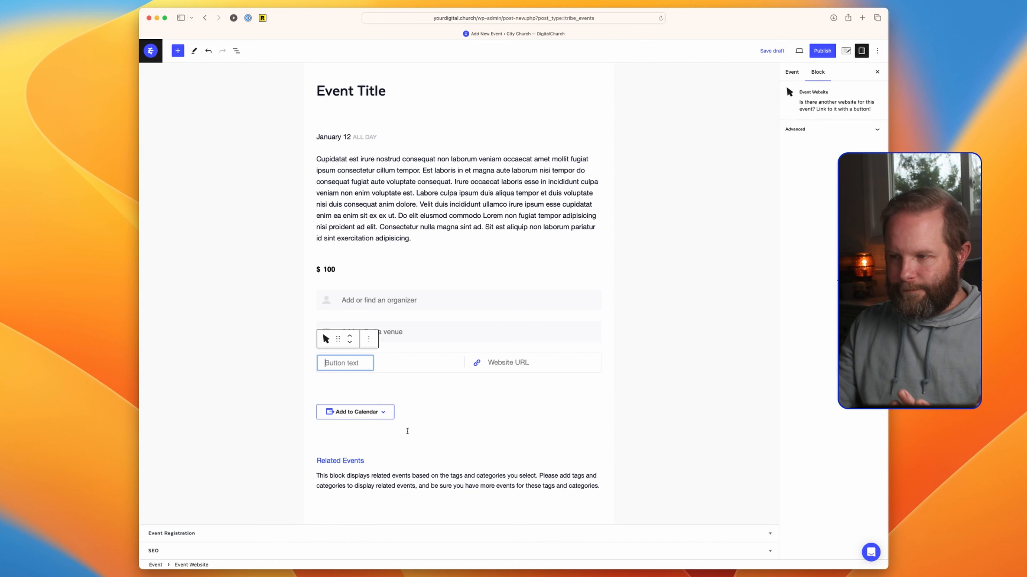
type("Re")
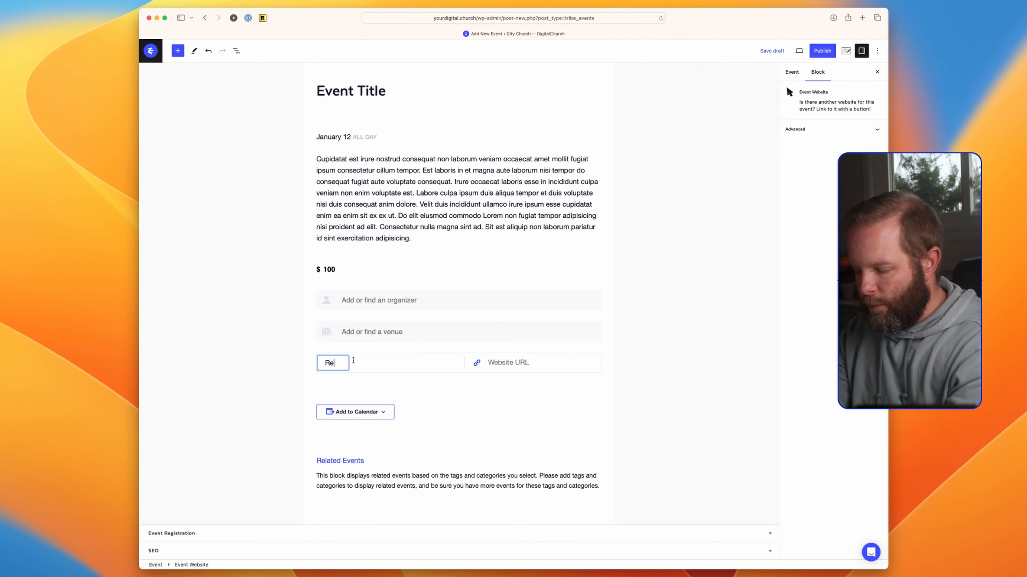
type("gister Now")
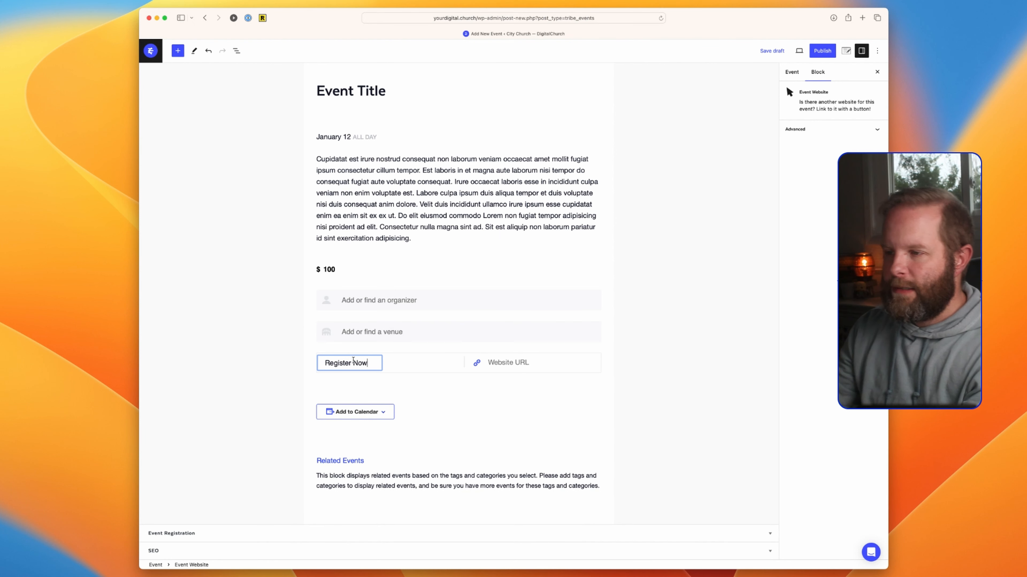
left_click(511, 364)
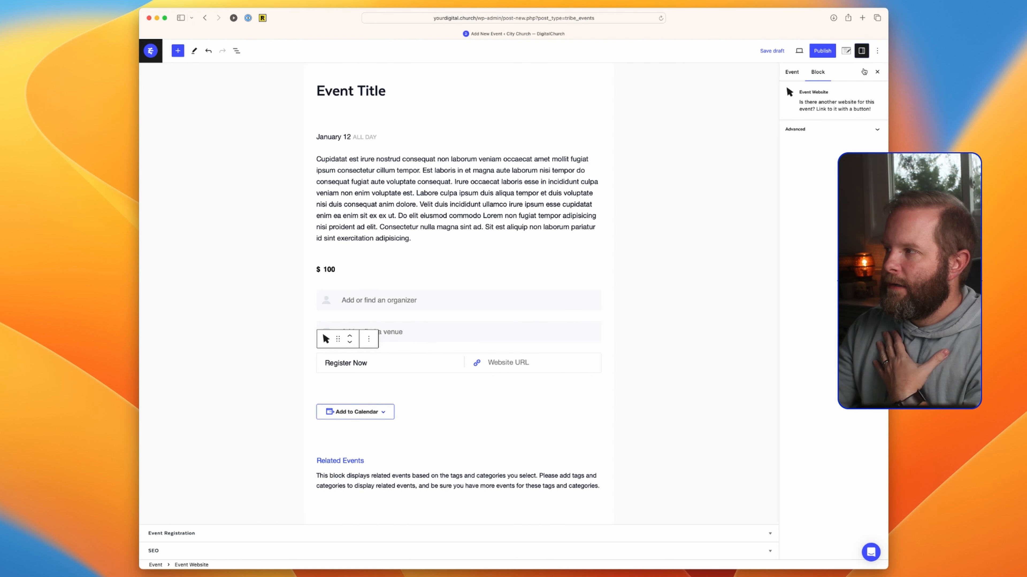
- Leave the website button block for the description paragraph and save the event as a draft
left_click(861, 50)
left_click(862, 51)
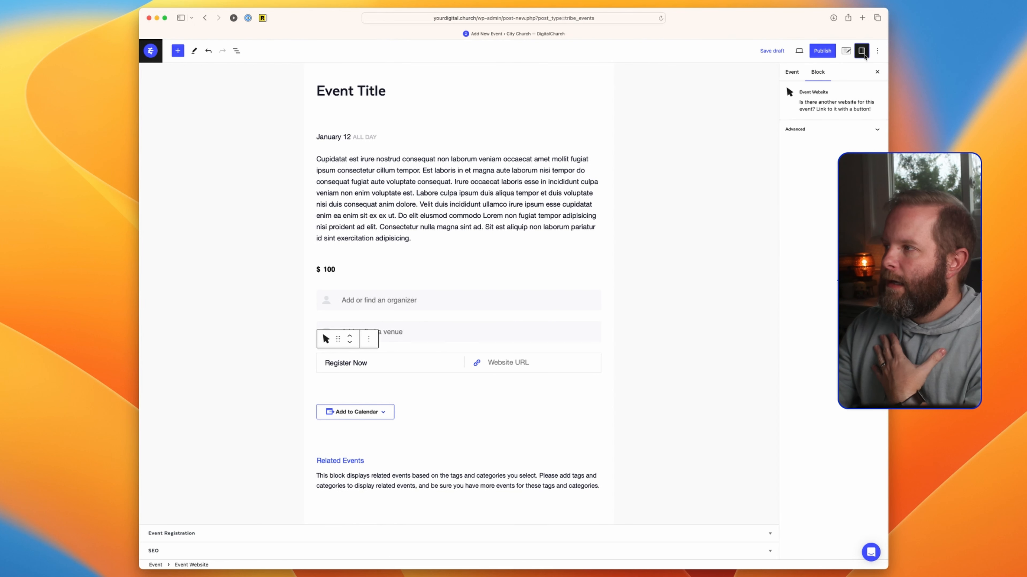
left_click(476, 179)
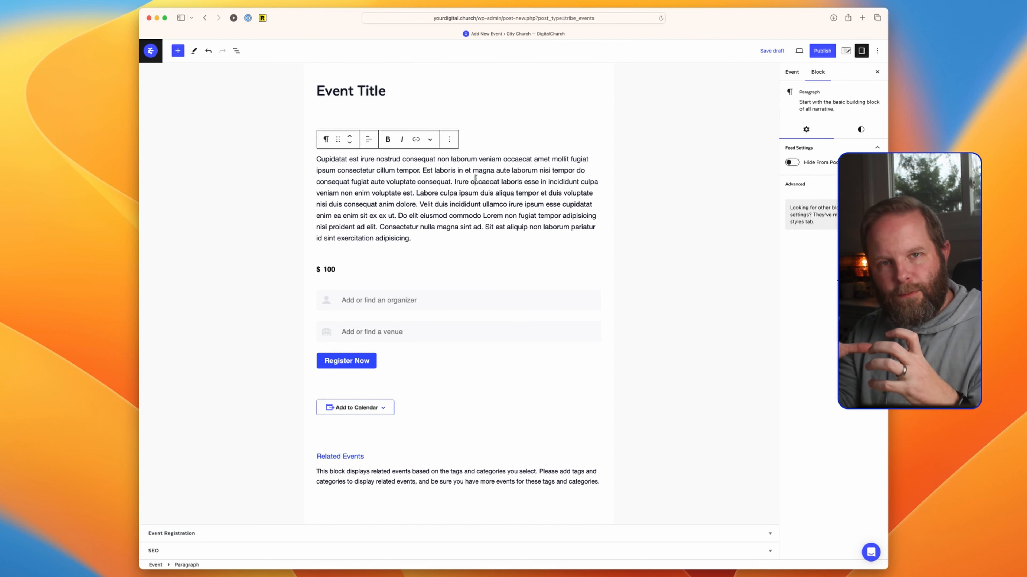
key("super+s")
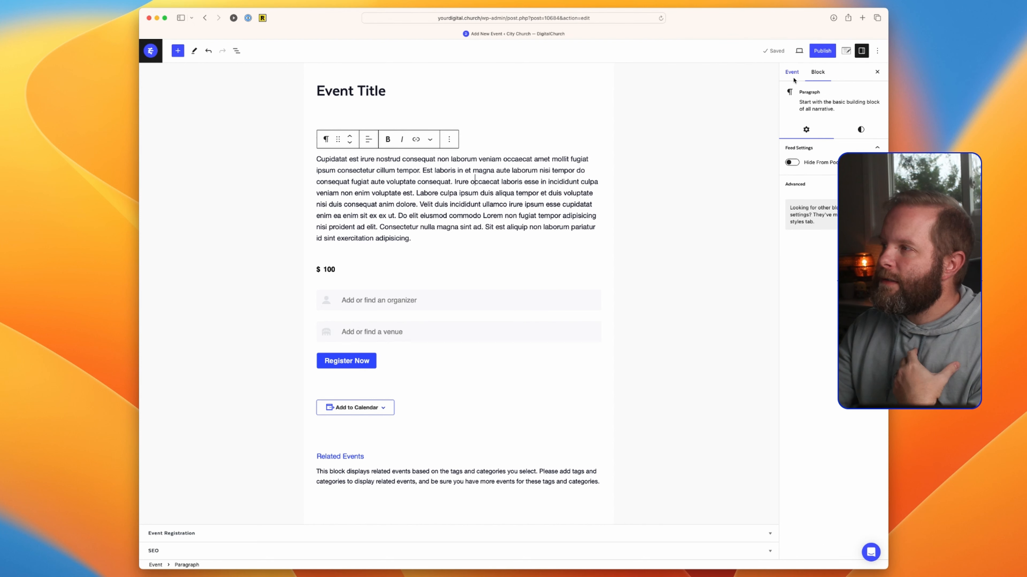
- Set the dark mountain landscape photo from the media library as the featured image and assign the event to the youth category
left_click(792, 73)
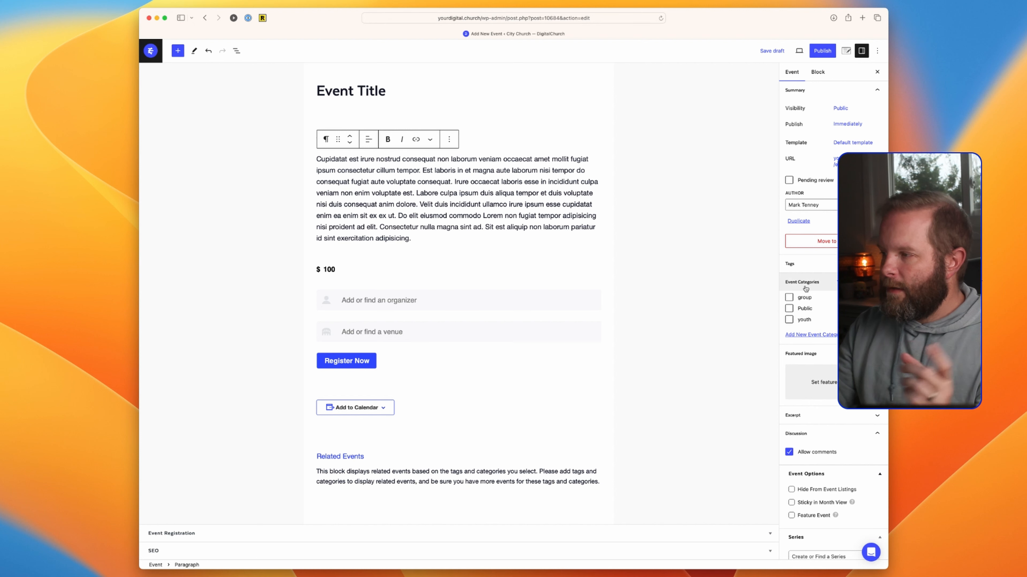
left_click(826, 390)
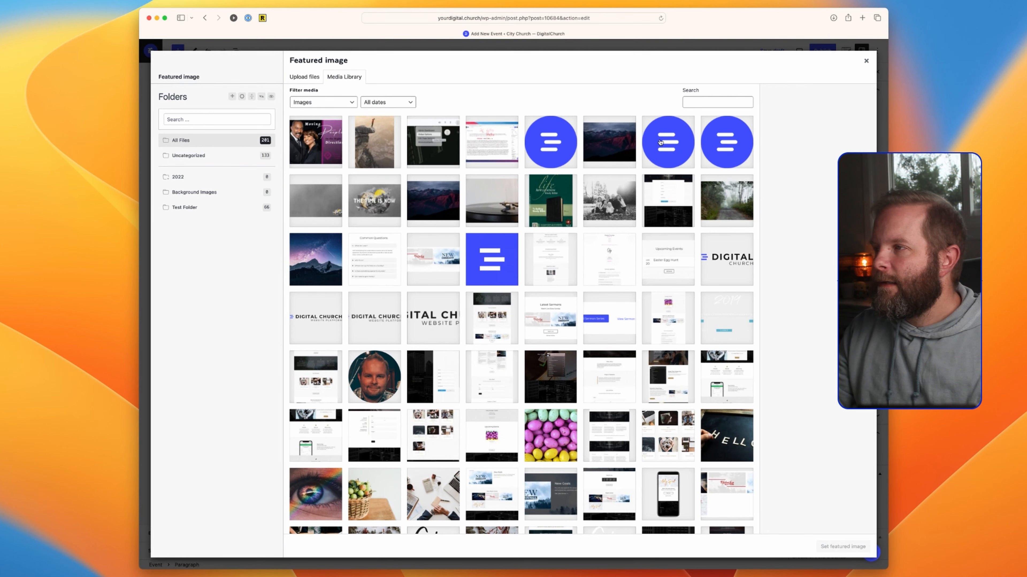
left_click(629, 140)
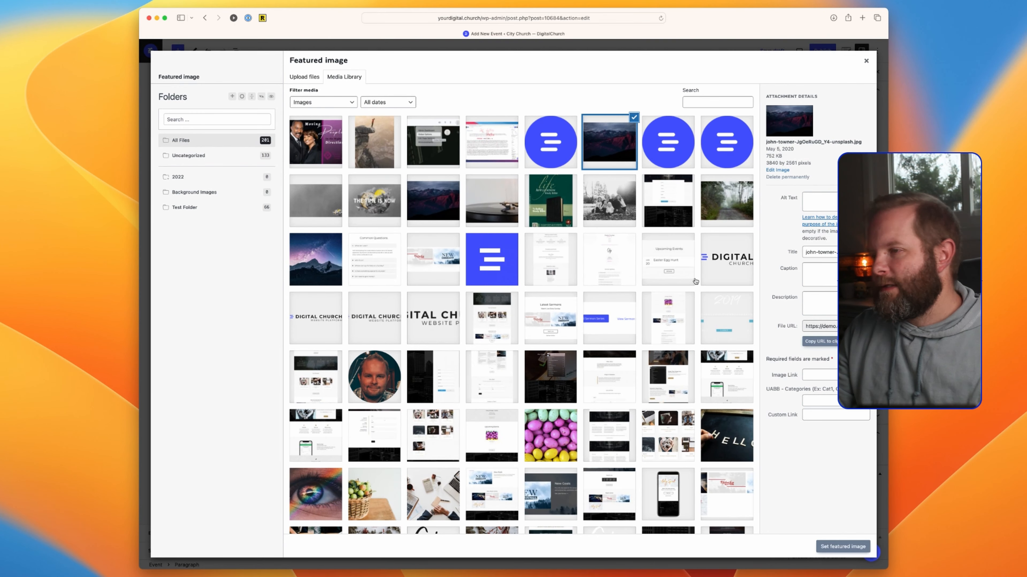
left_click(834, 547)
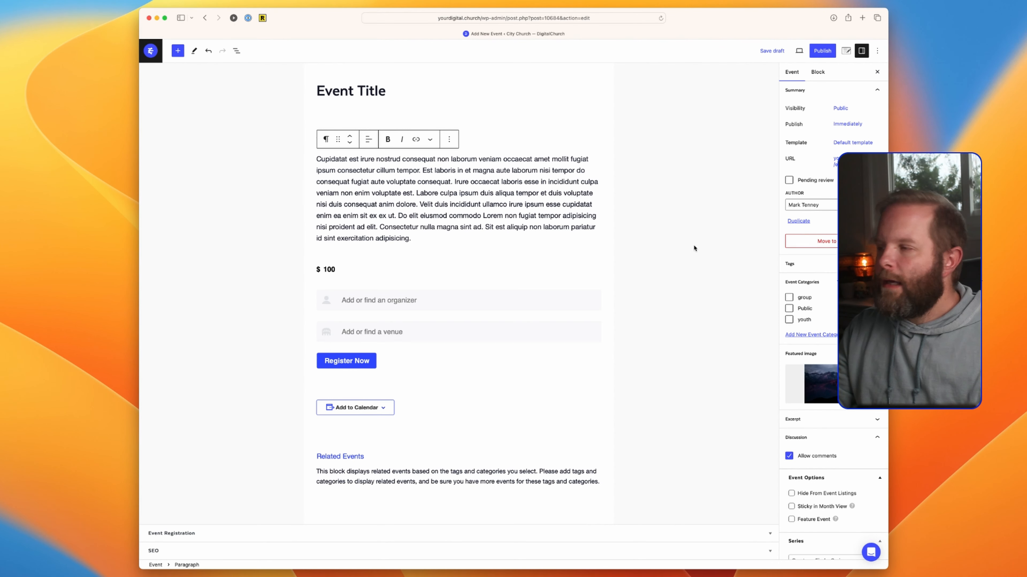
left_click(789, 320)
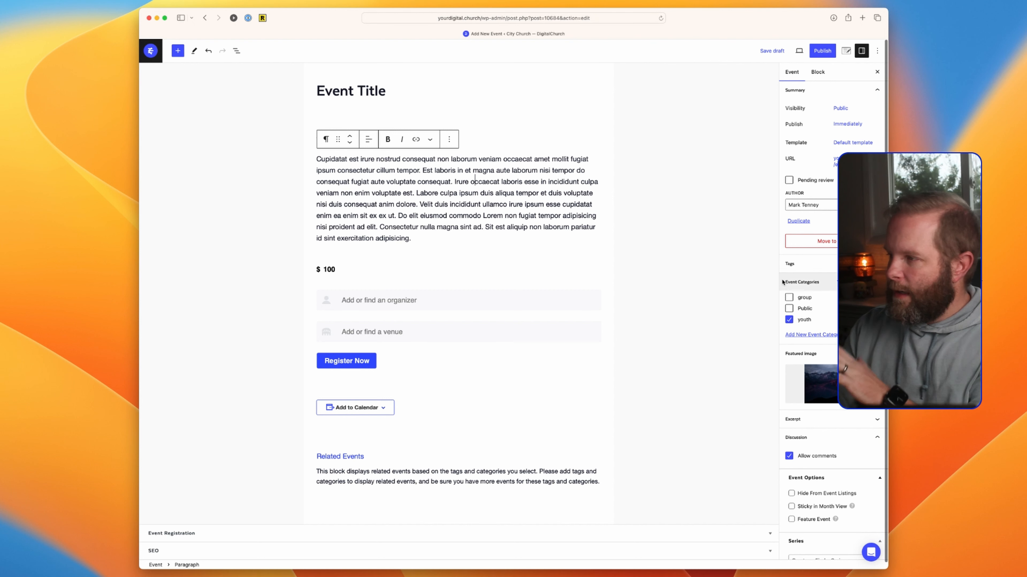
- Publish the event, confirming the pre-publish check, and open its live page on the website
left_click(815, 51)
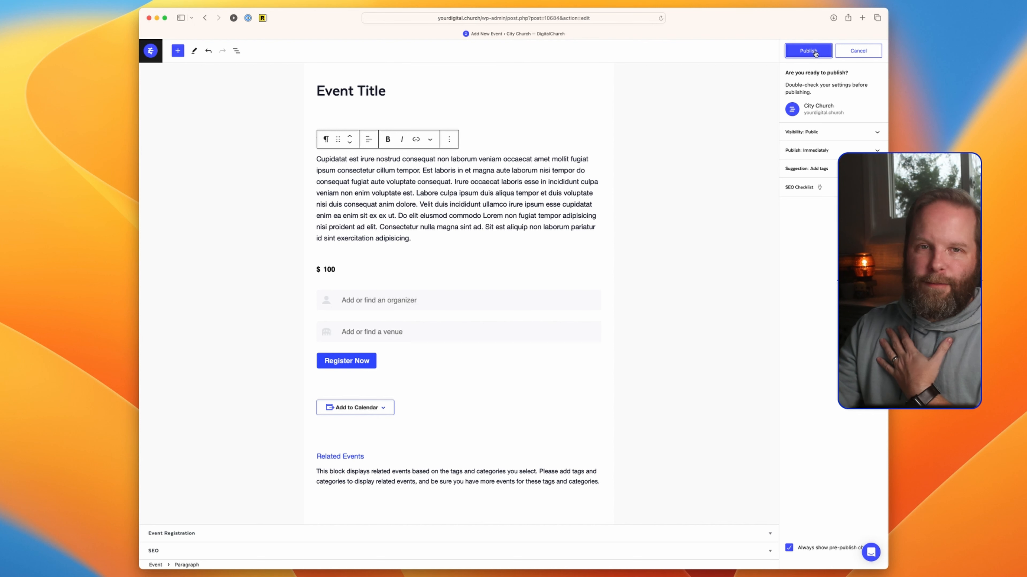
left_click(815, 52)
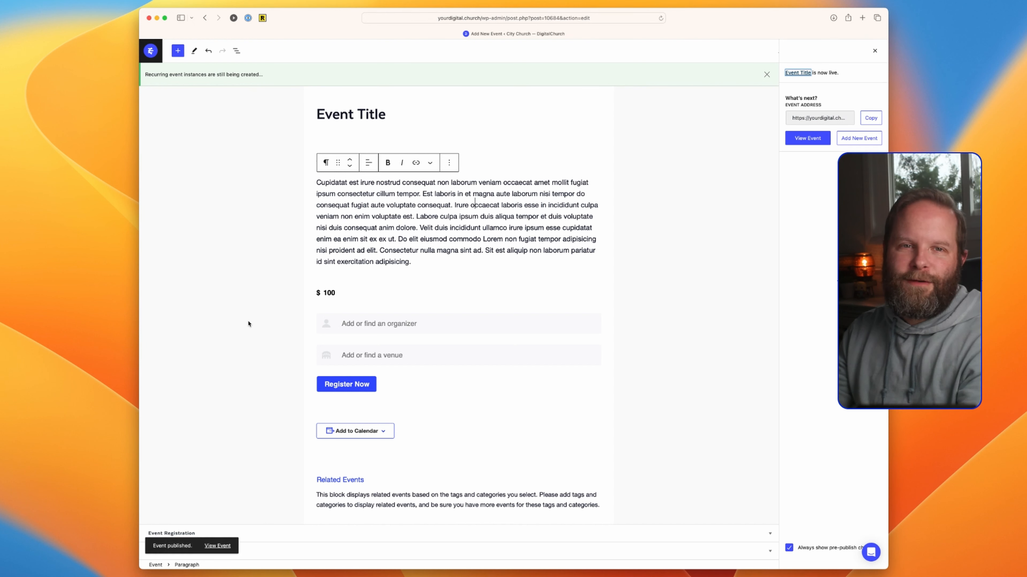
left_click(227, 545)
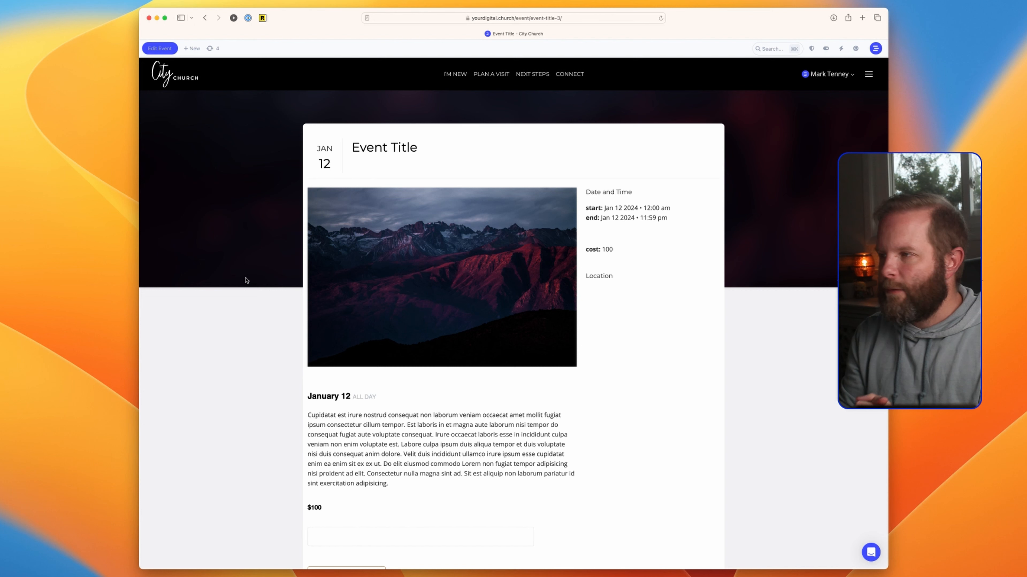
- Review the published event page from the featured image down to the comment form, and open the support chat
scroll(465, 291, "down", 1)
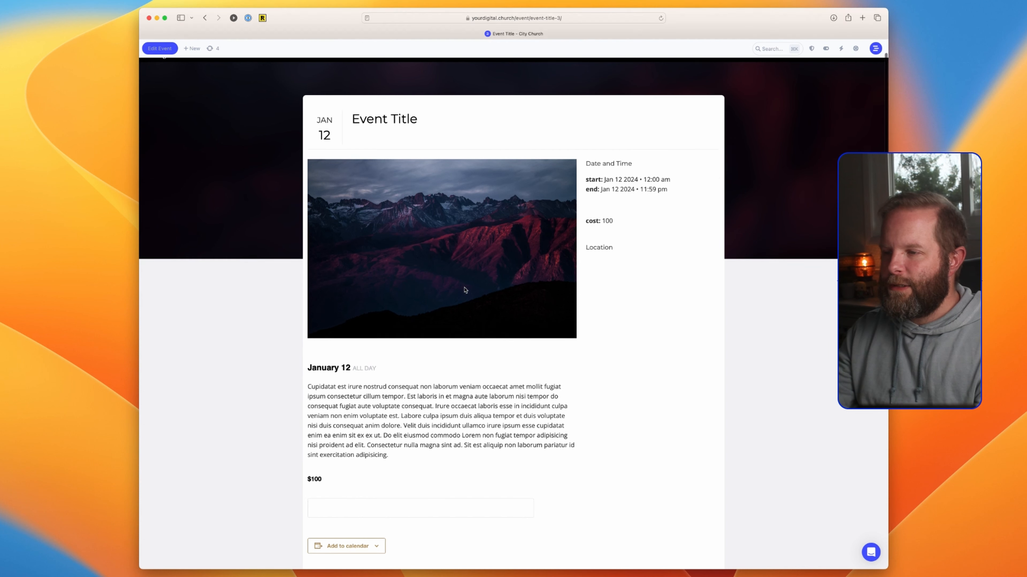
scroll(466, 290, "down", 10)
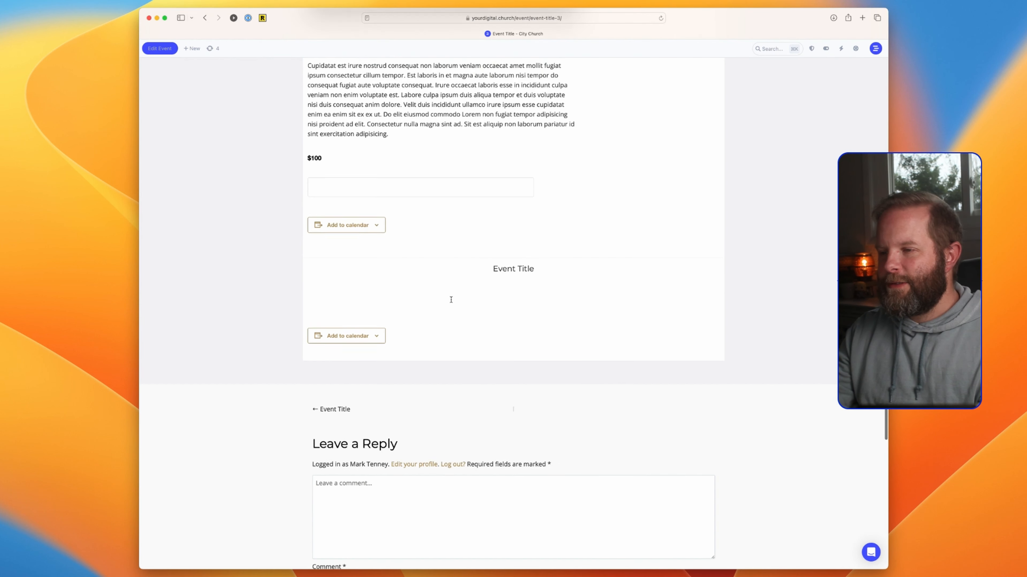
scroll(451, 299, "up", 10)
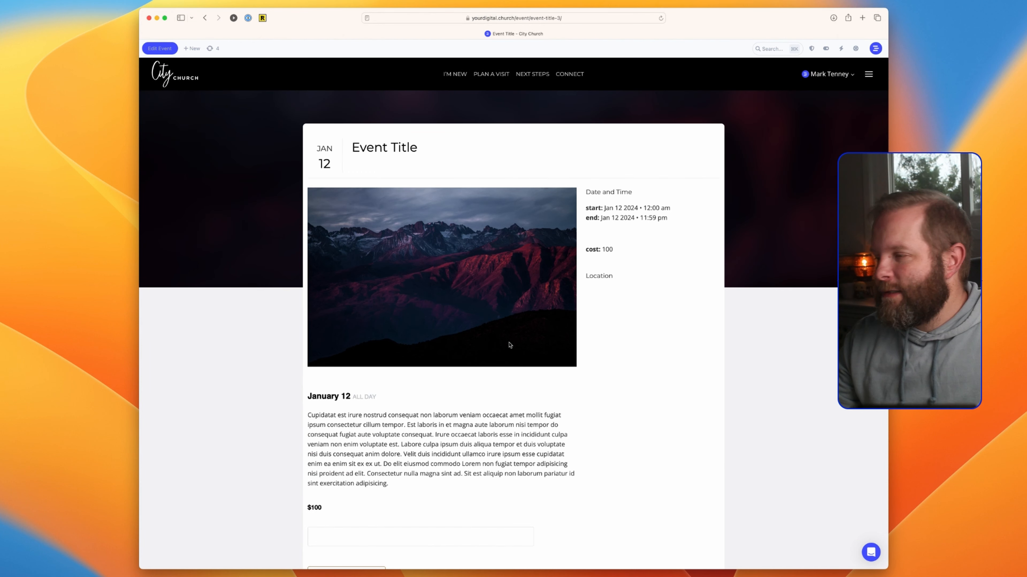
left_click(869, 552)
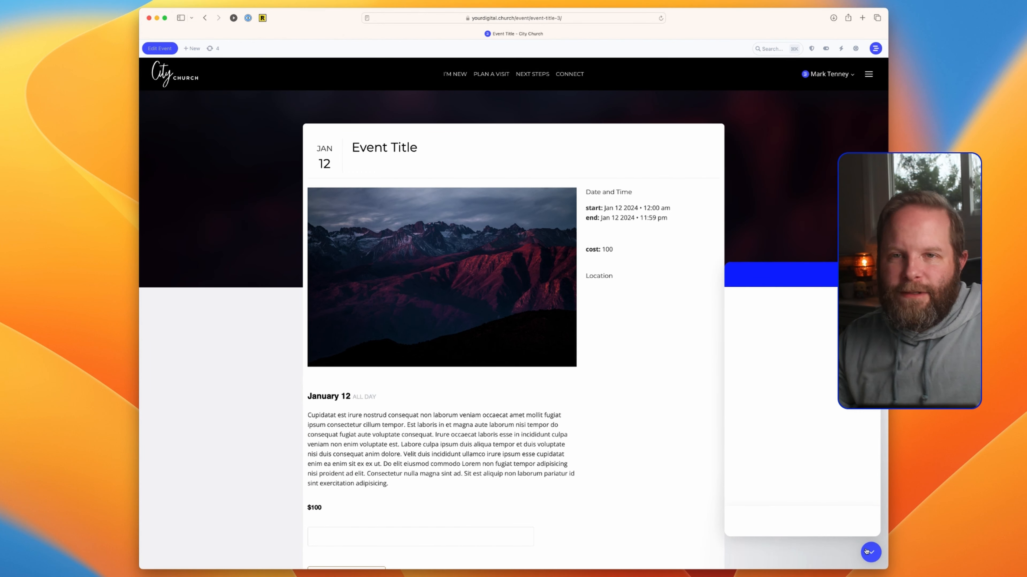